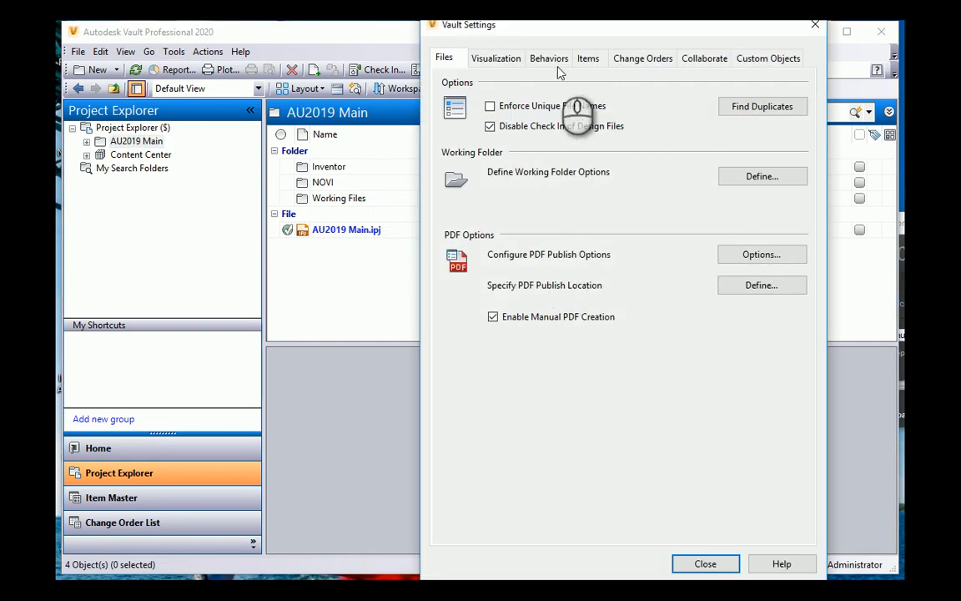
- Enable Revision Table control in the vault's Behaviors settings and load the suggested settings
left_click(550, 57)
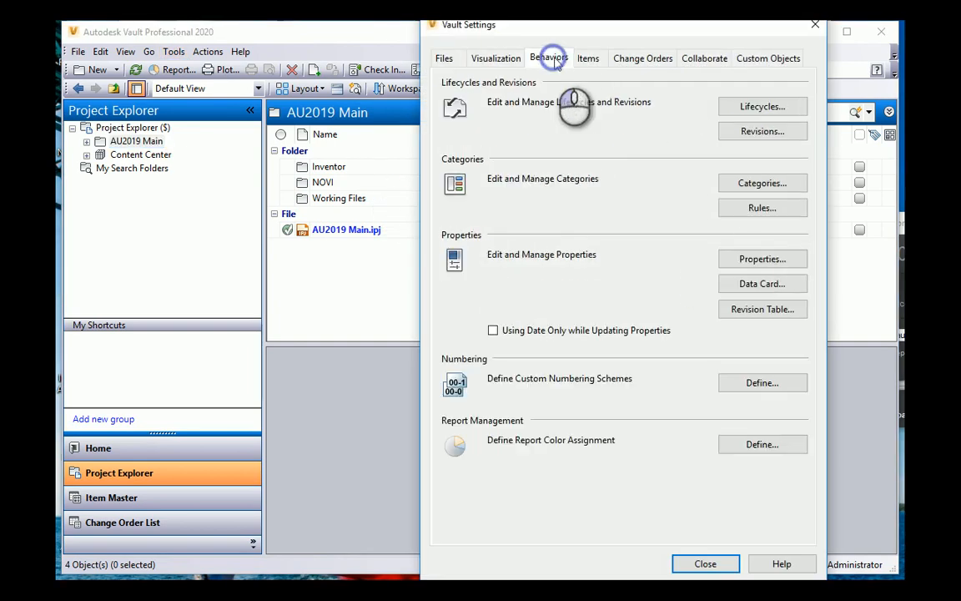
left_click(759, 312)
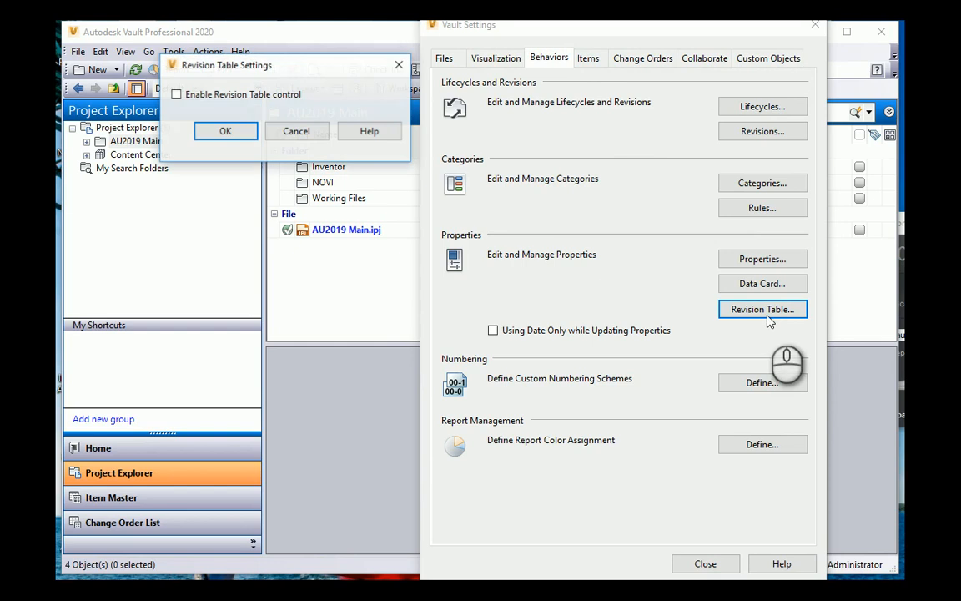
left_click_drag(240, 65, 242, 109)
left_click(178, 139)
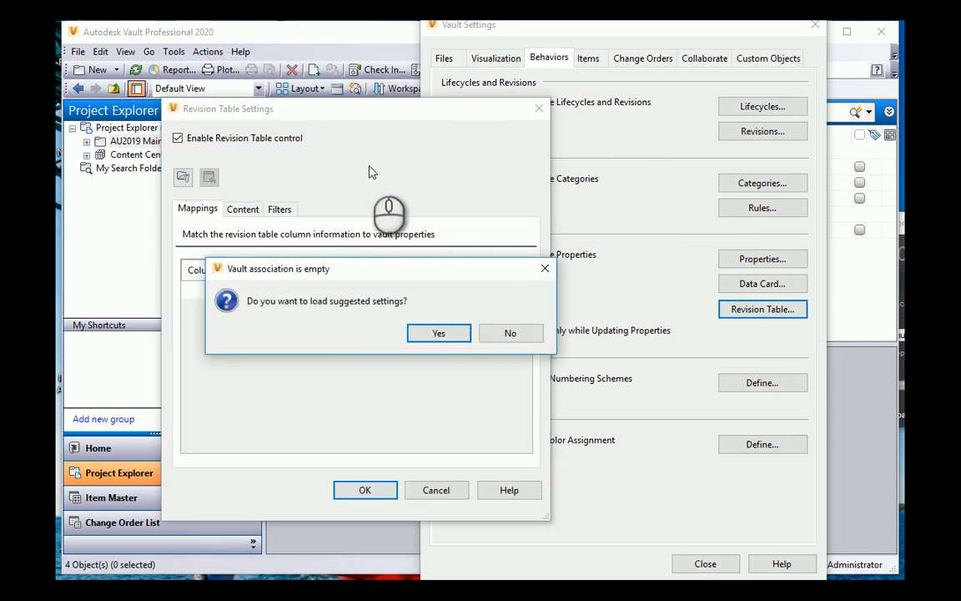
left_click(433, 336)
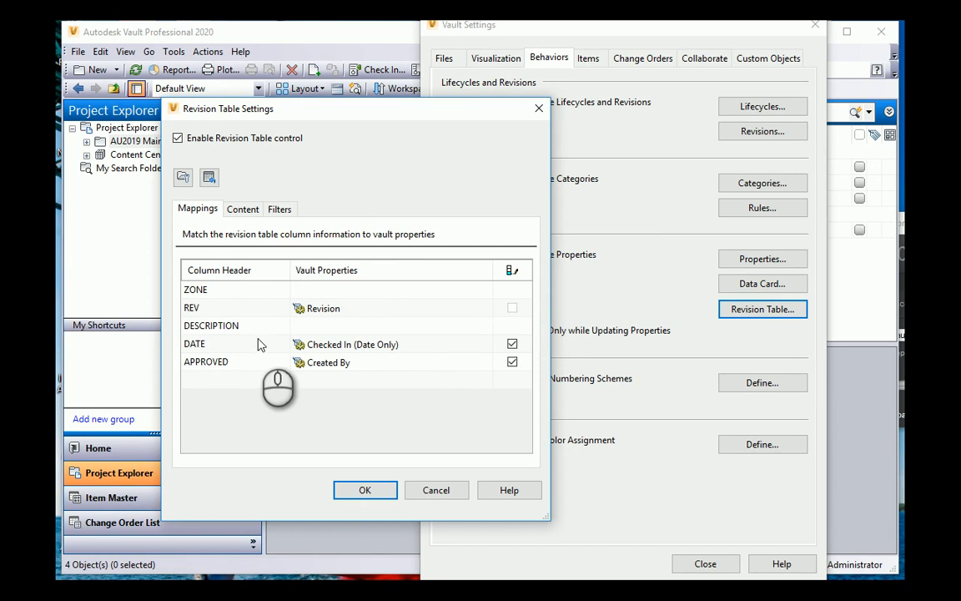
- Rename the ZONE column header to BY and map it to the RevAuthor property
left_click(218, 292)
left_click(218, 291)
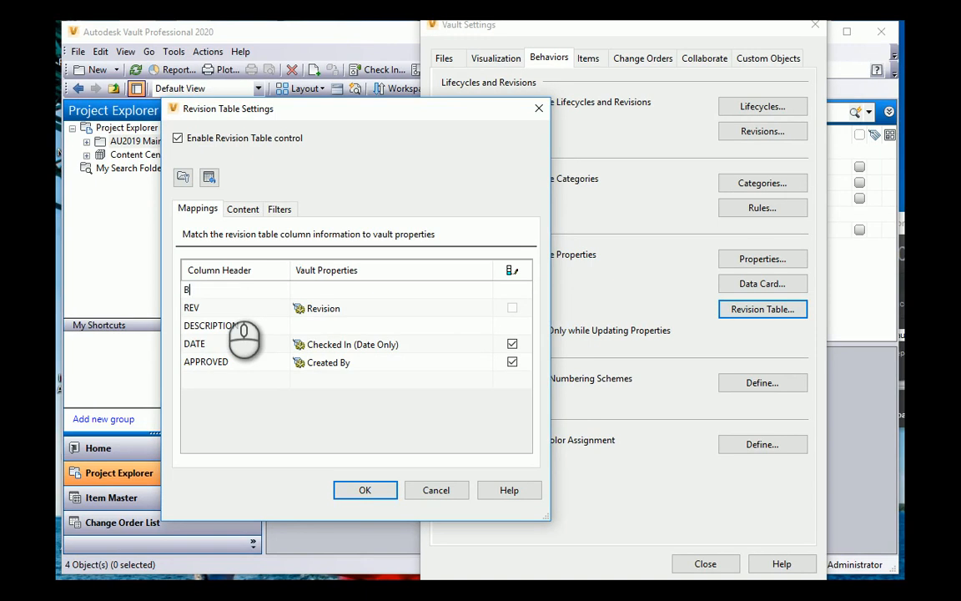
left_click(388, 289)
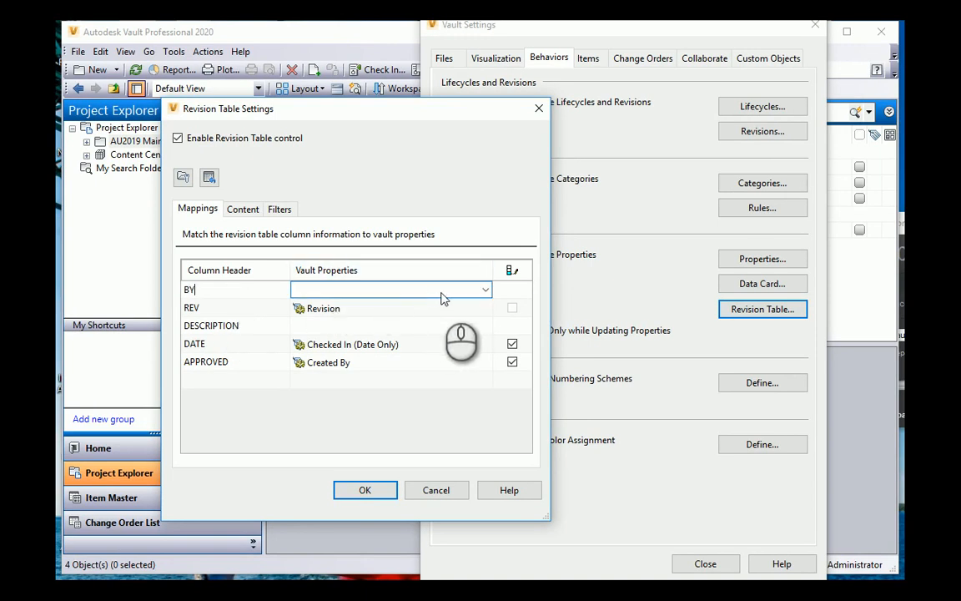
left_click(485, 290)
scroll(433, 357, "down", 2)
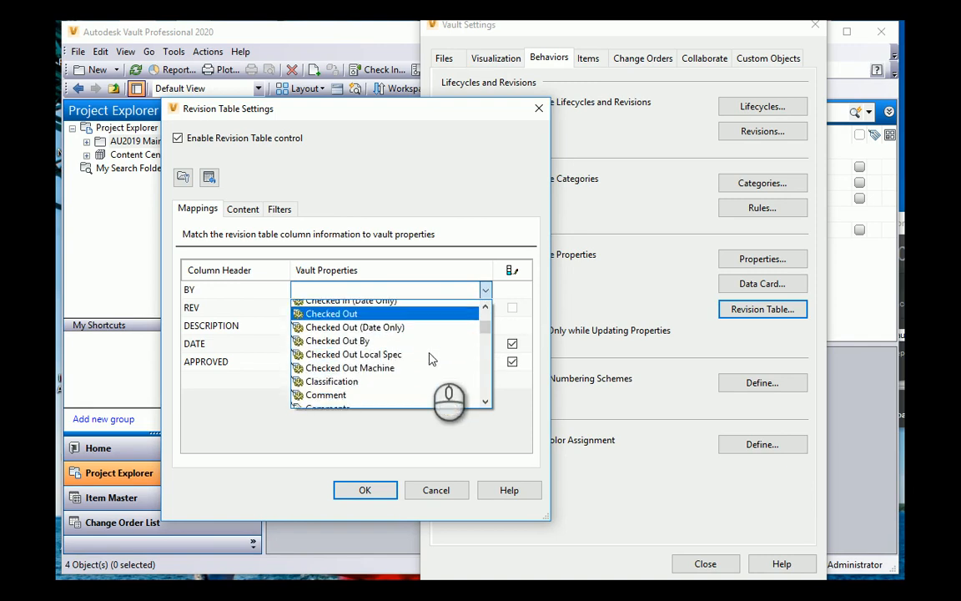
scroll(431, 357, "down", 9)
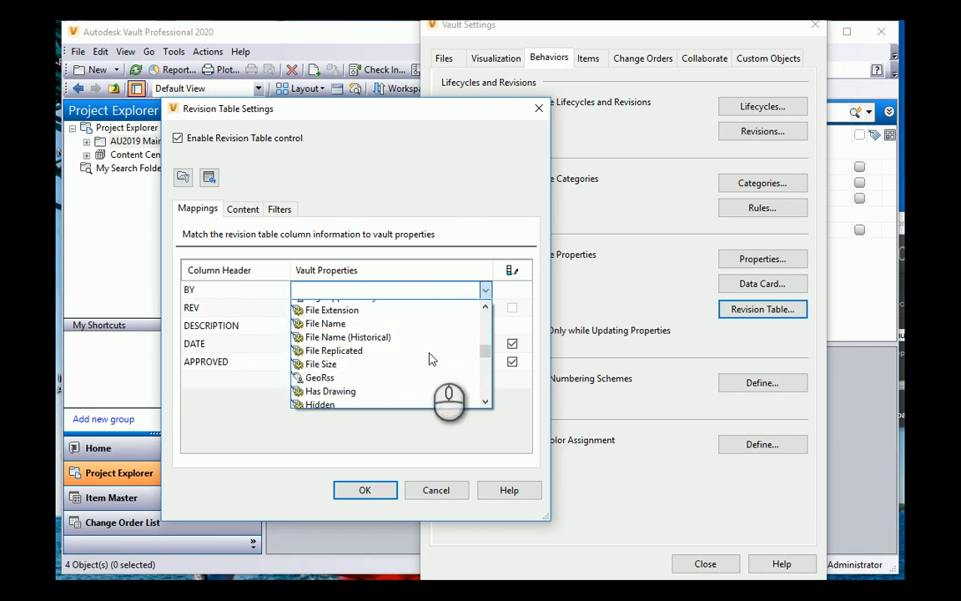
scroll(432, 357, "down", 6)
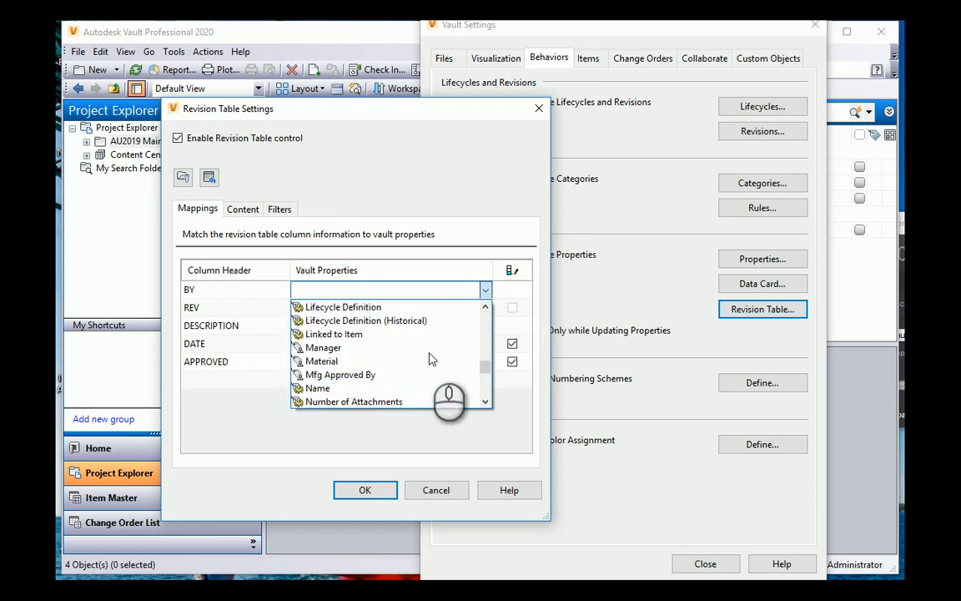
scroll(431, 359, "down", 5)
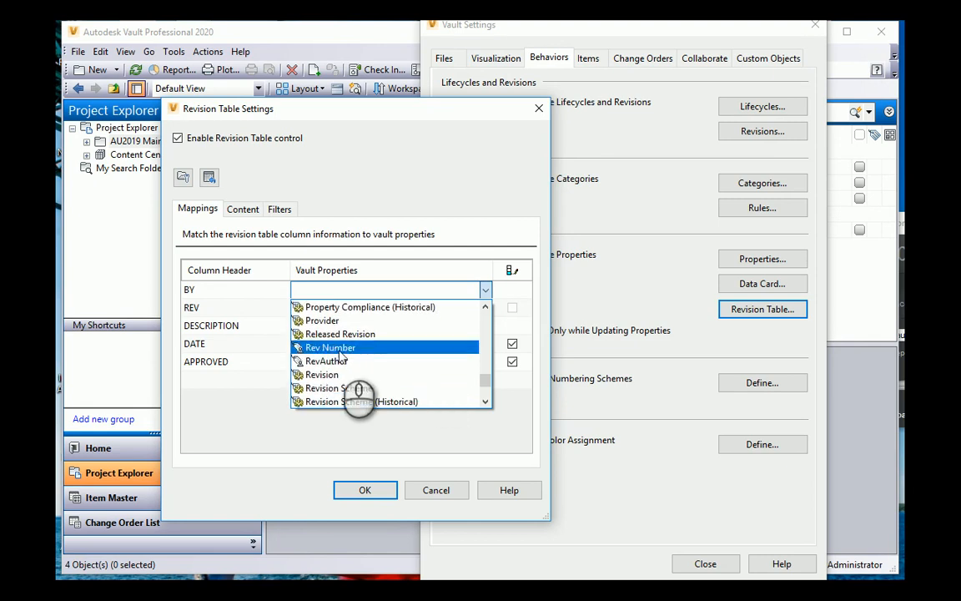
left_click(332, 362)
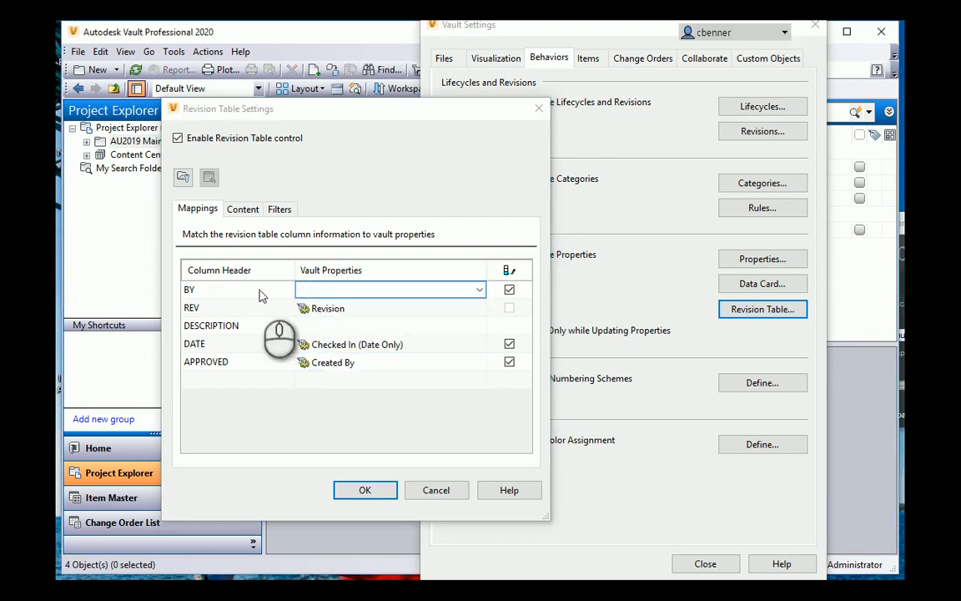
left_click(191, 309)
left_click(302, 310)
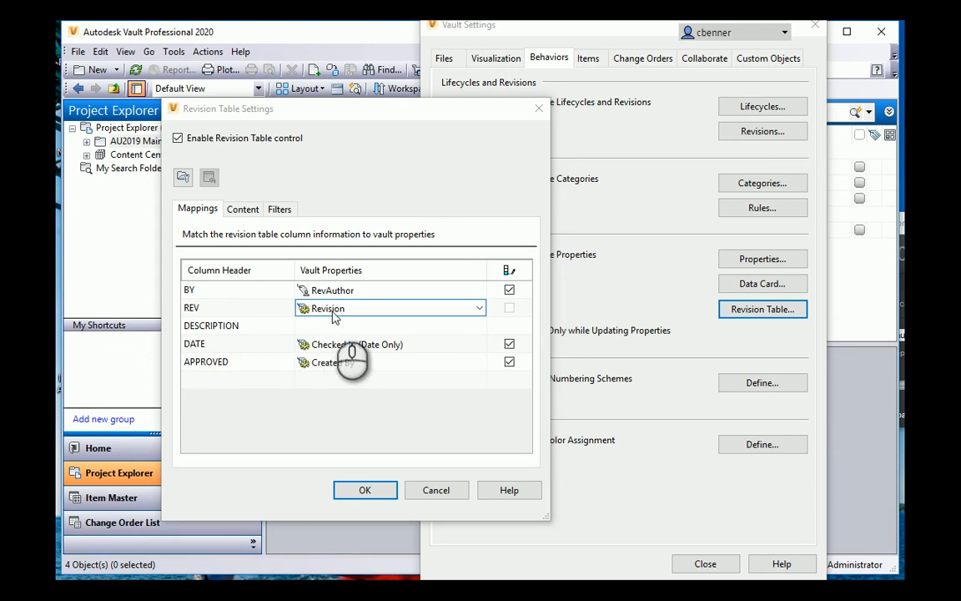
left_click(210, 310)
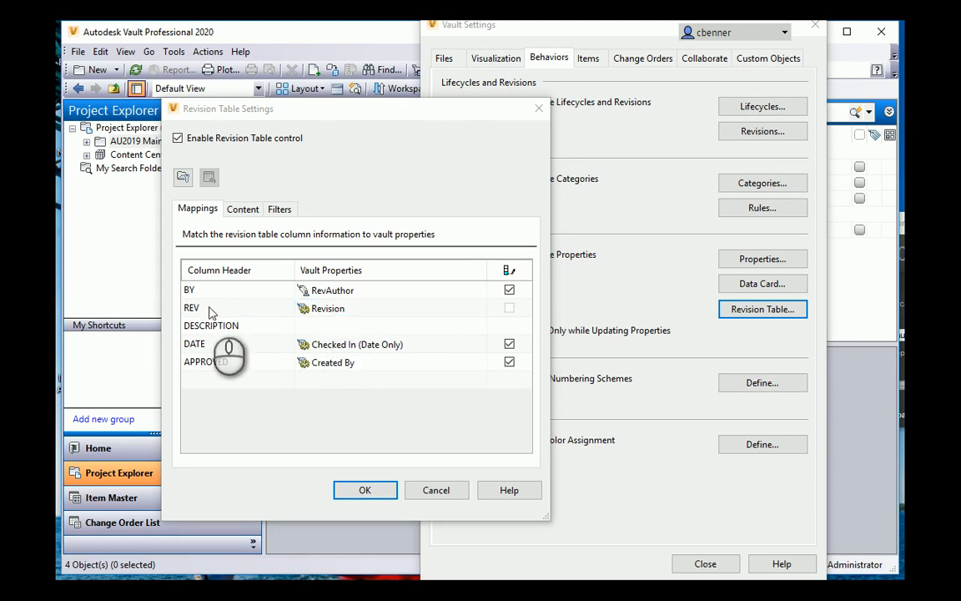
left_click(324, 312)
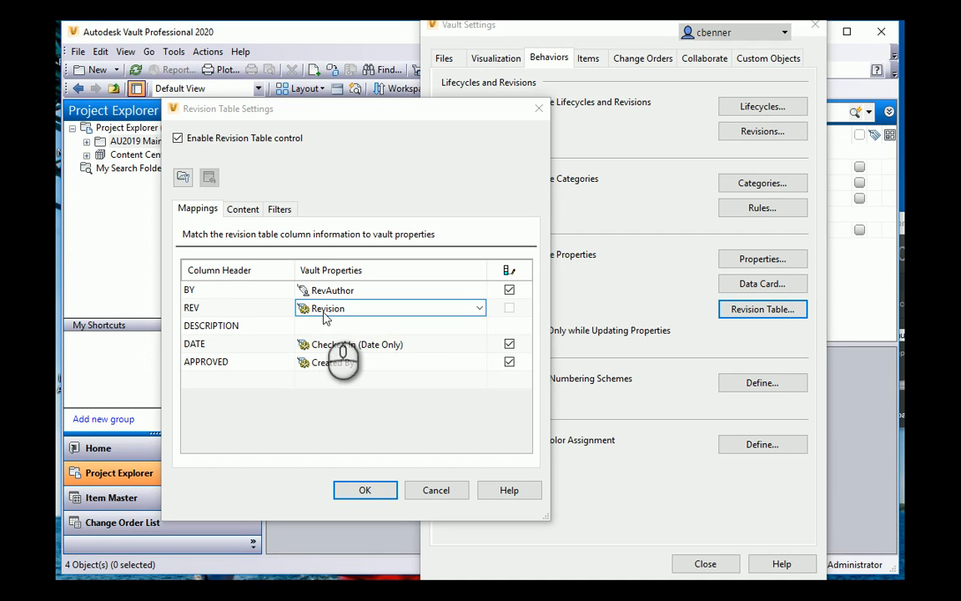
- Map the DESCRIPTION column of the revision table to the RevText property
left_click(216, 331)
left_click(215, 329)
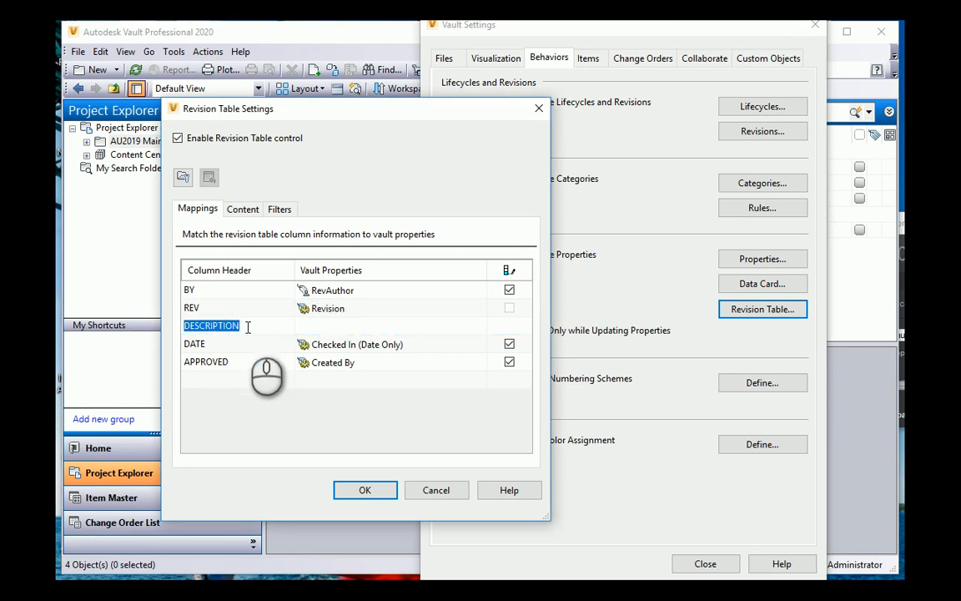
left_click(247, 326)
left_click(317, 325)
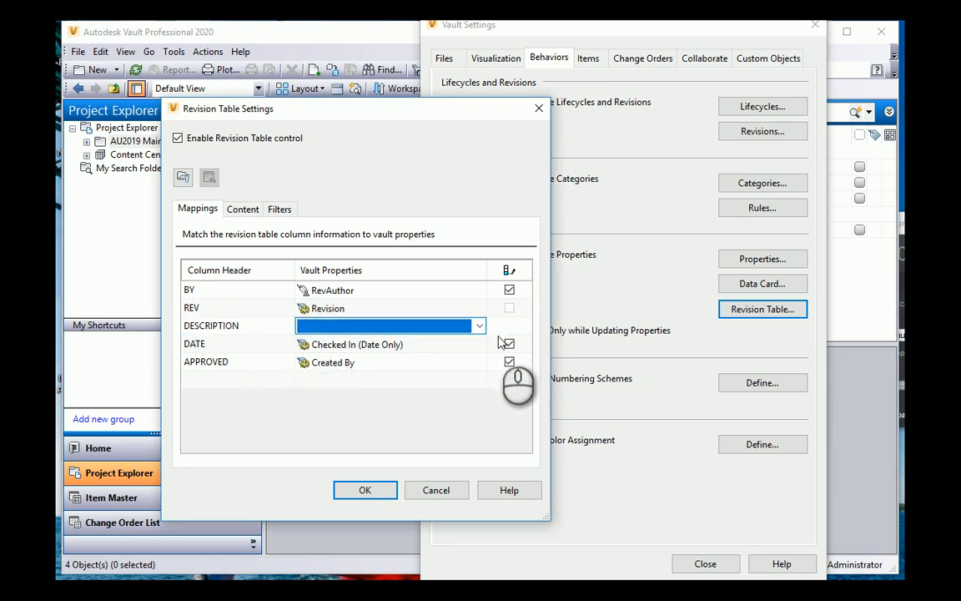
left_click(482, 328)
scroll(417, 399, "down", 8)
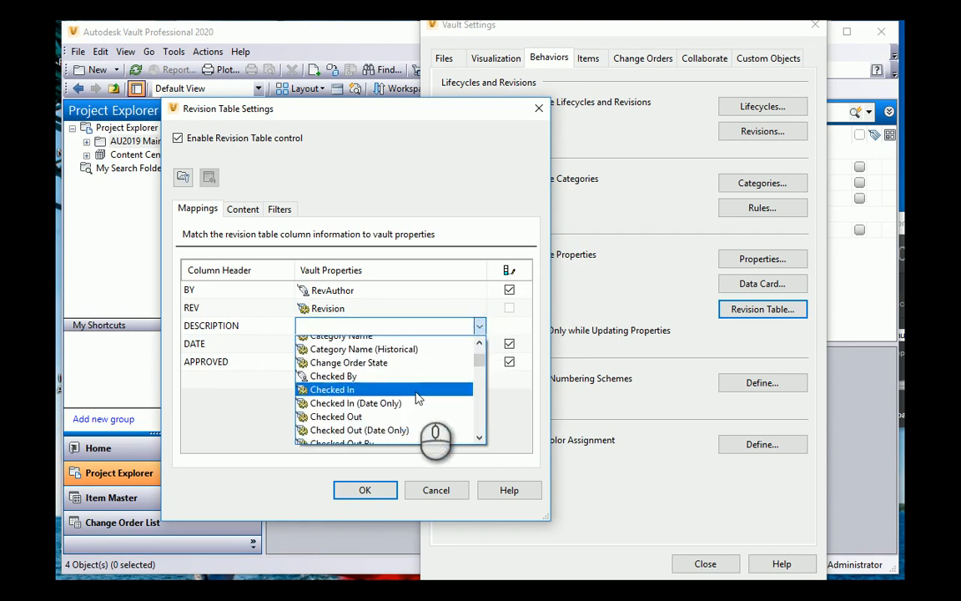
scroll(417, 399, "down", 15)
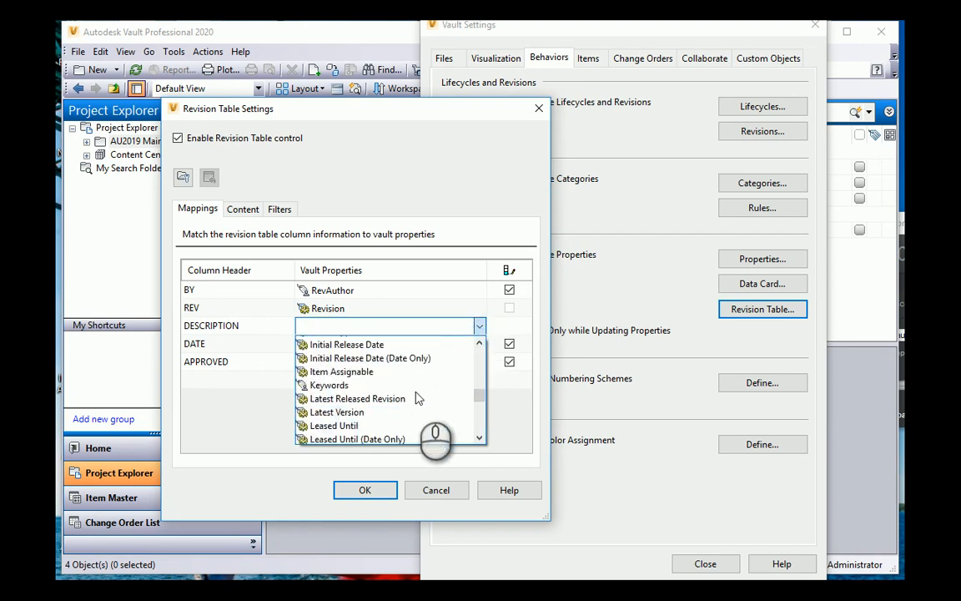
scroll(415, 396, "down", 10)
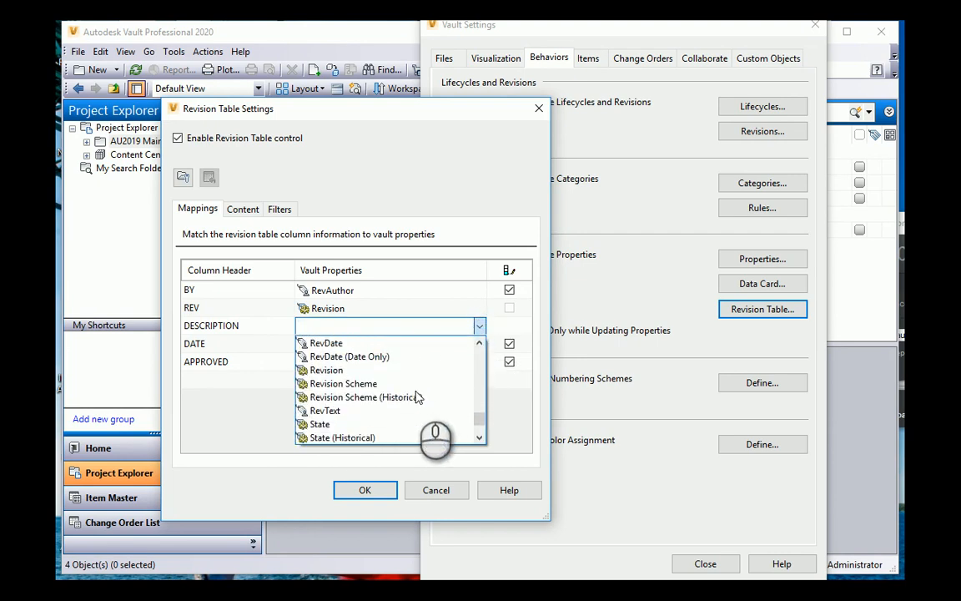
left_click(326, 411)
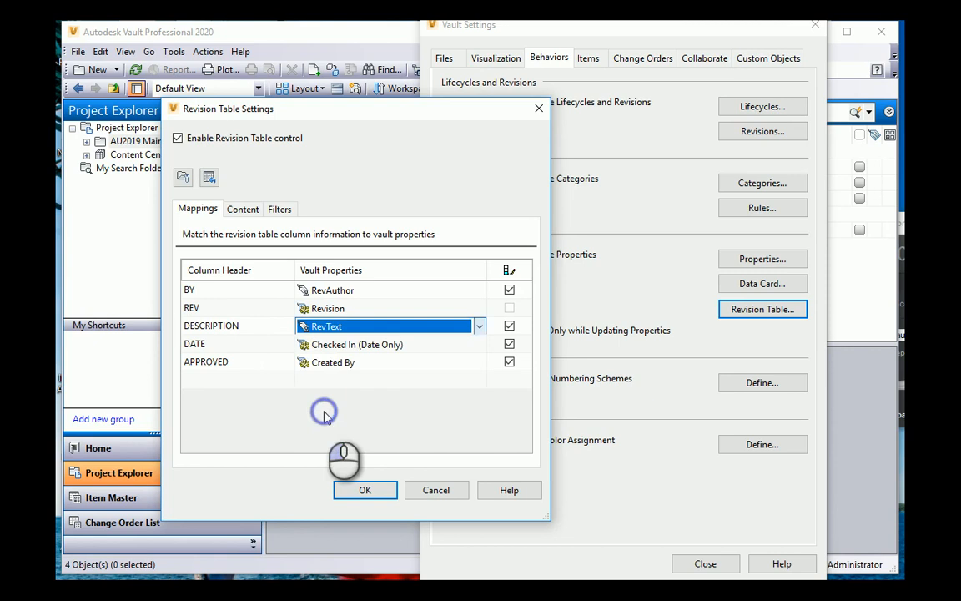
- Move the DESCRIPTION row down one position so it follows DATE in the column mappings
left_click(204, 325)
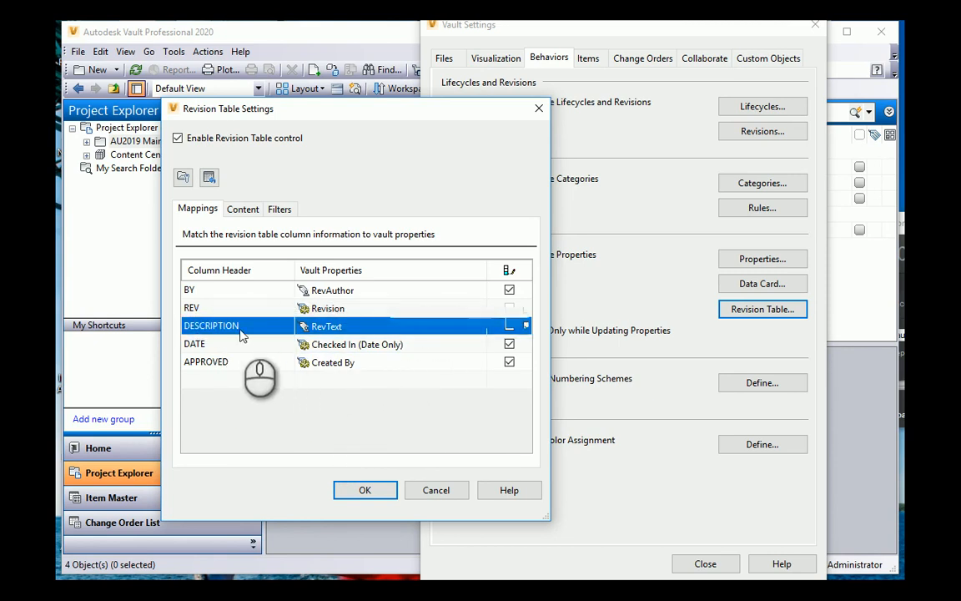
right_click(241, 332)
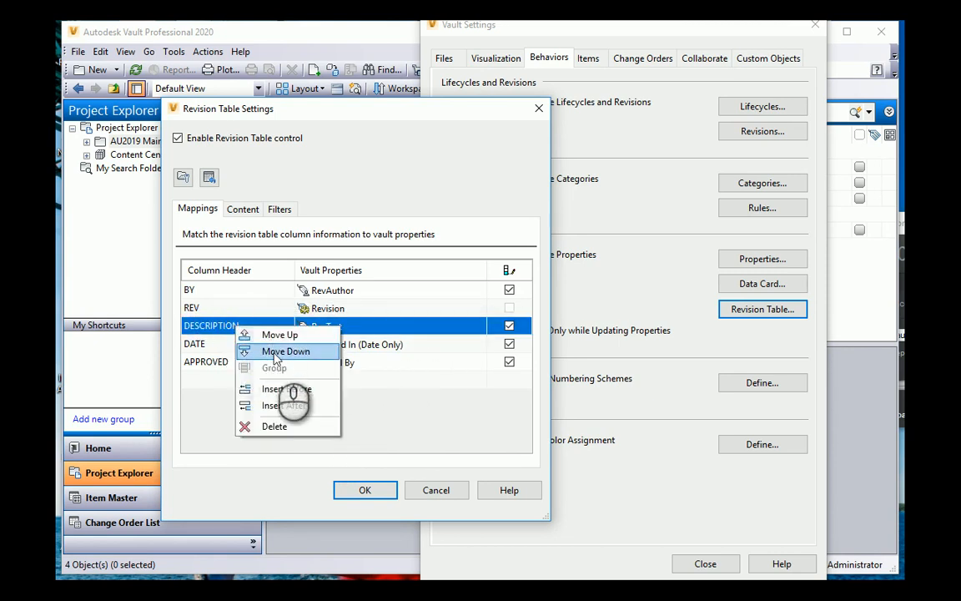
left_click(275, 351)
left_click(275, 347)
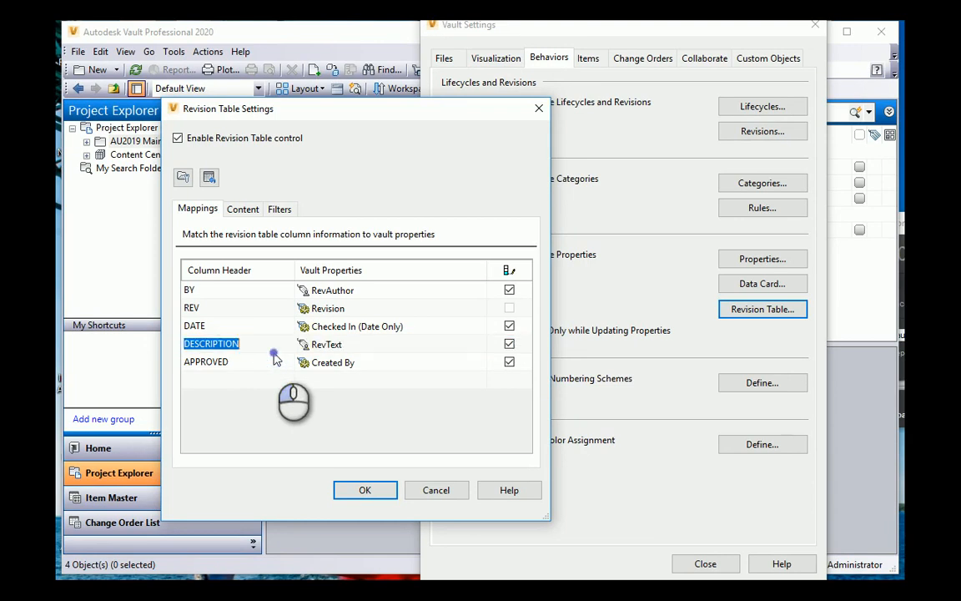
right_click(259, 345)
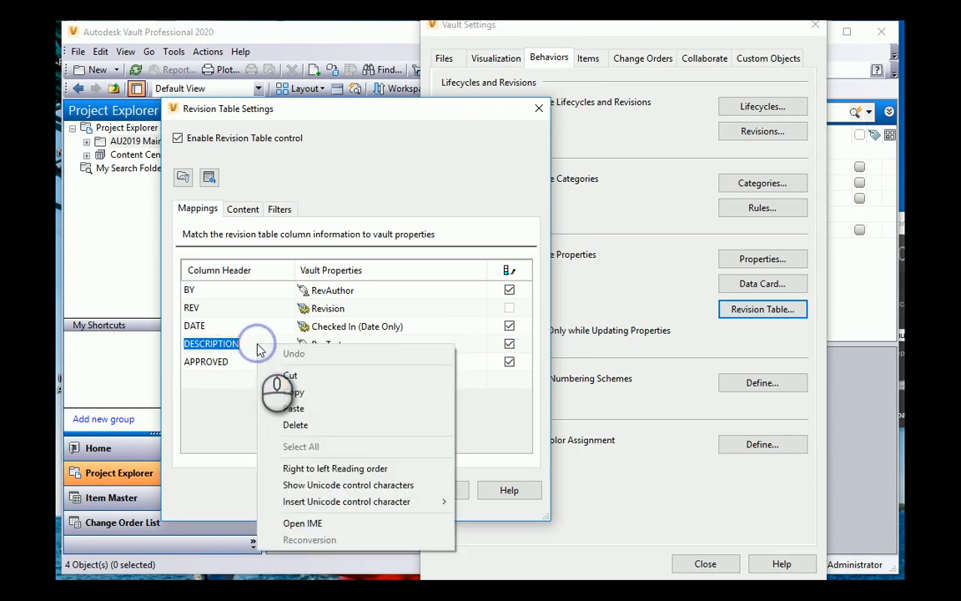
left_click(251, 345)
right_click(264, 344)
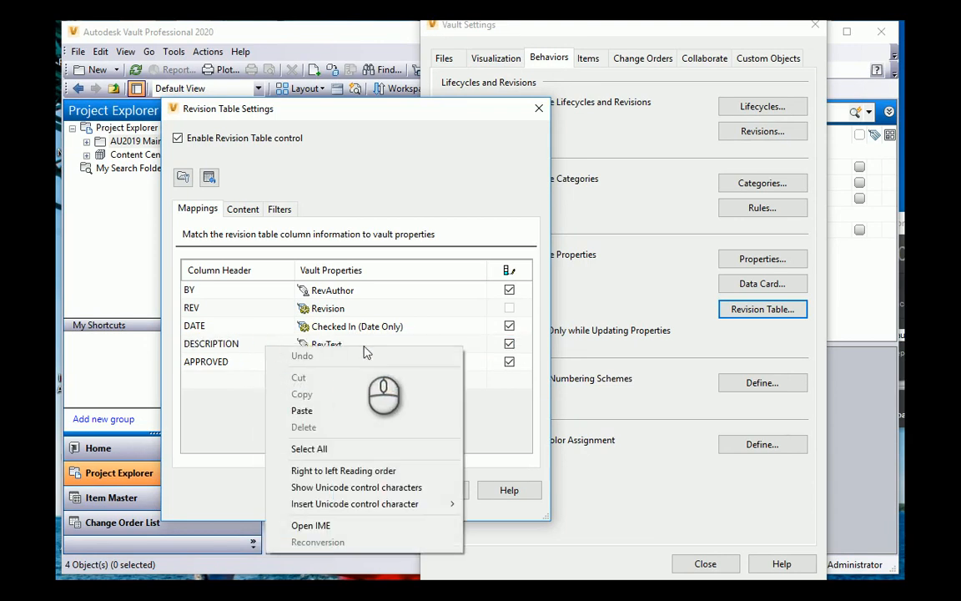
left_click(392, 341)
left_click(392, 341)
left_click(278, 343)
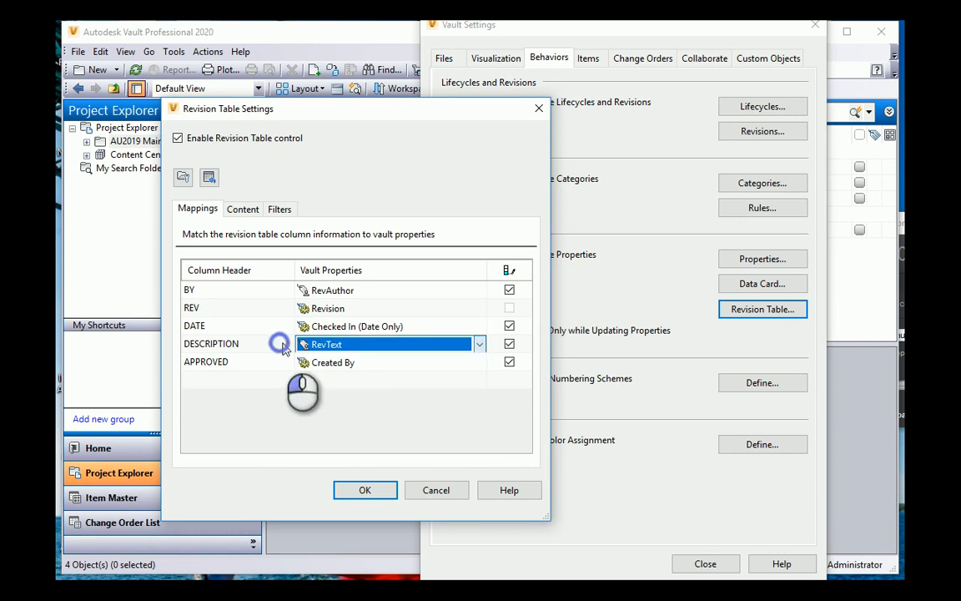
- Move the DESCRIPTION row below APPROVED, making it the last mapped column
left_click(232, 345)
right_click(232, 345)
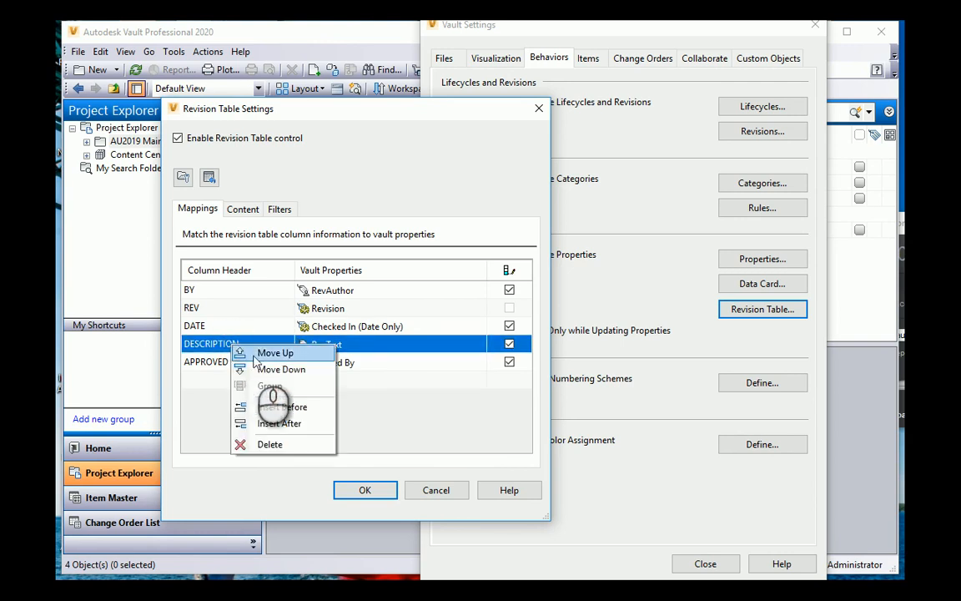
left_click(270, 368)
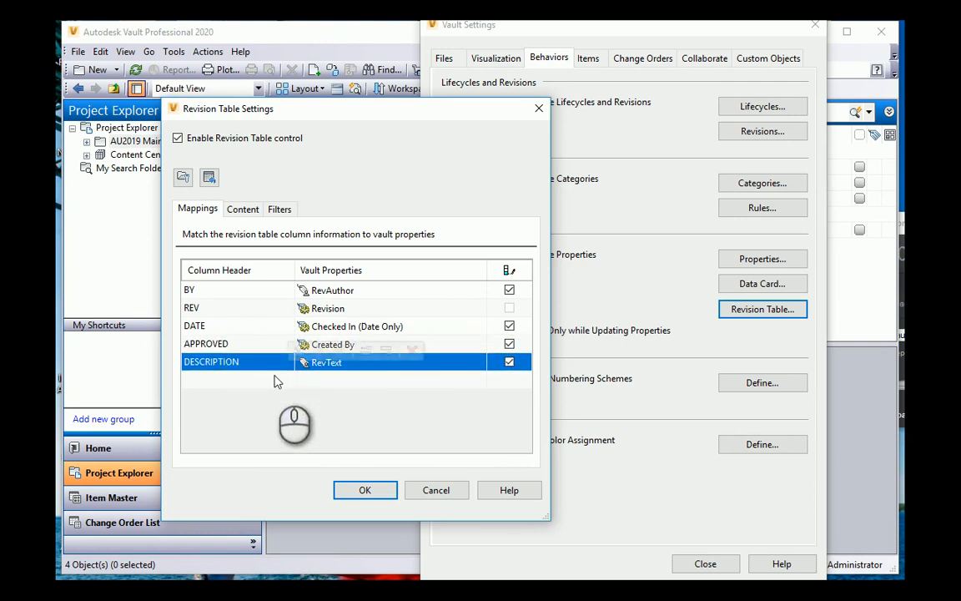
- Move the REV row above BY, making it the first mapped column
left_click(200, 307)
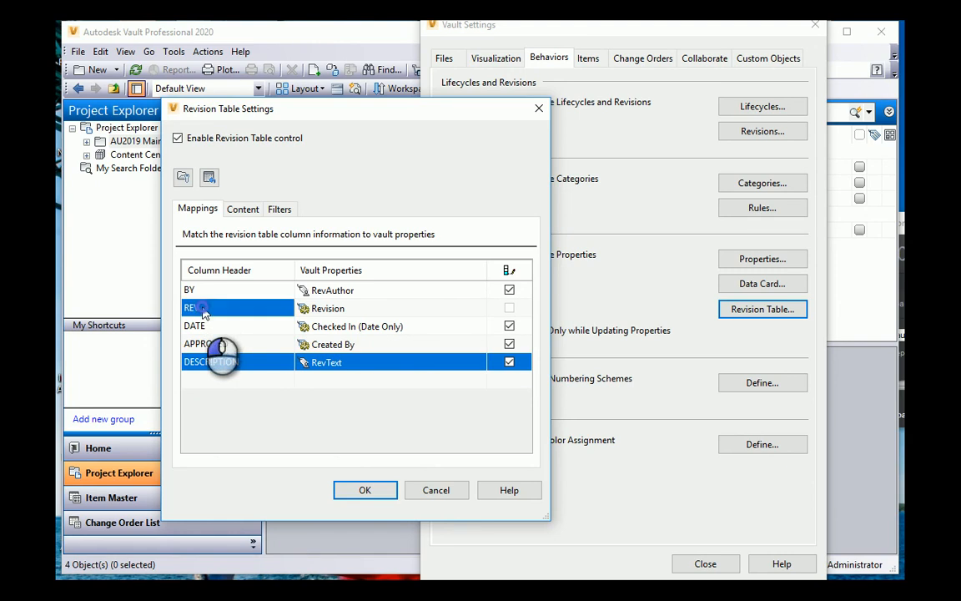
right_click(264, 310)
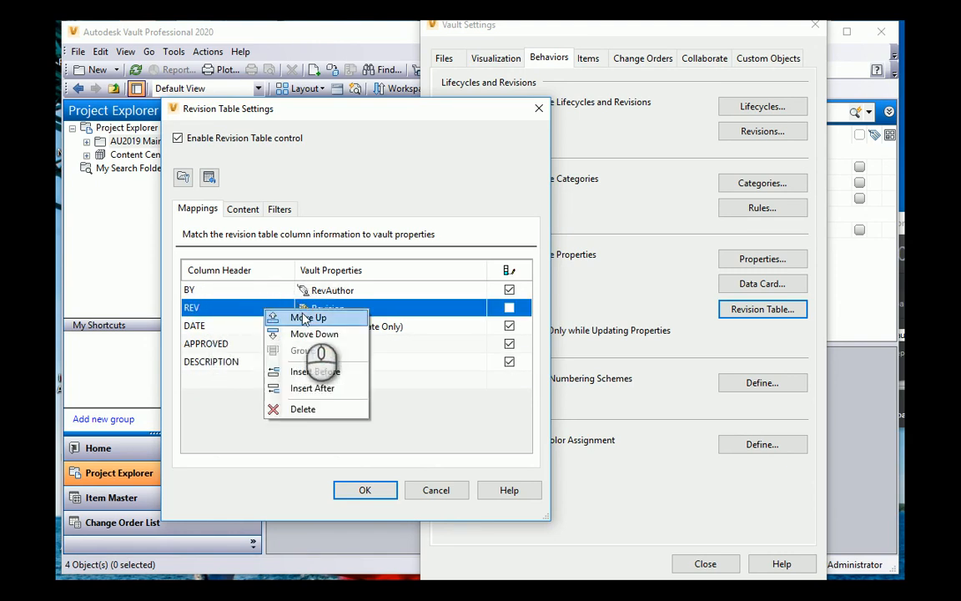
left_click(292, 316)
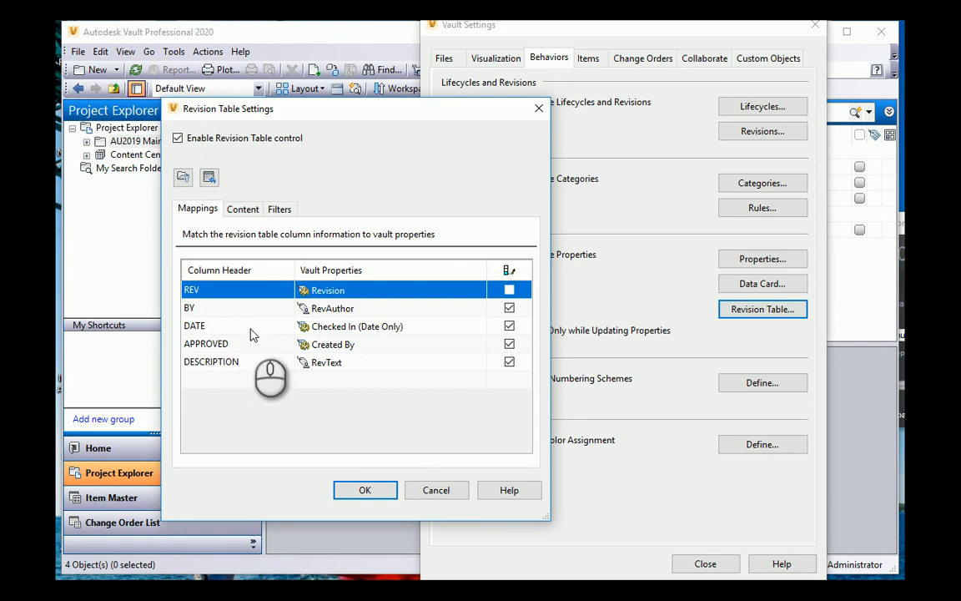
- Map the APPROVED column of the revision table to the RevApproved property
left_click(389, 344)
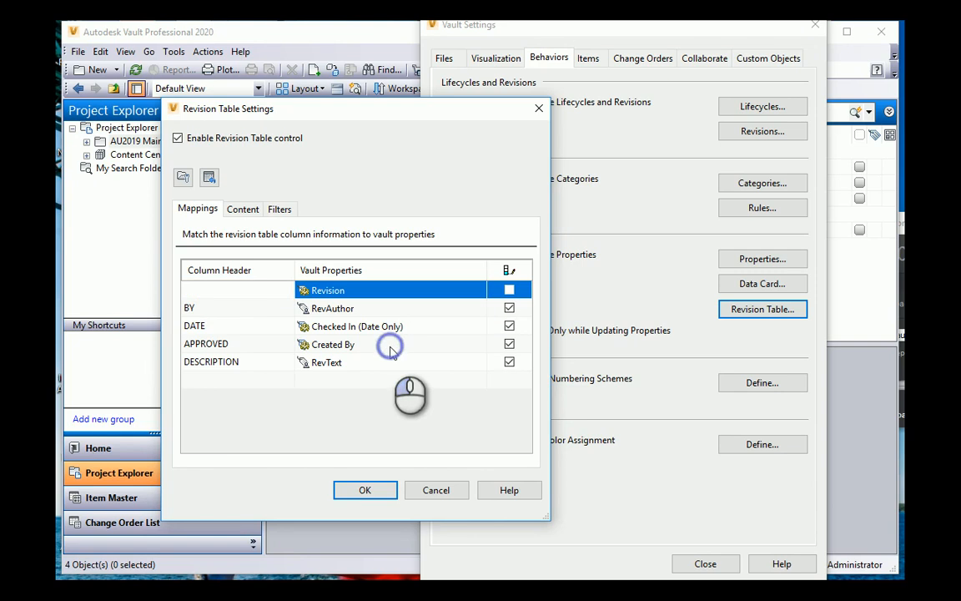
left_click(388, 344)
scroll(434, 404, "down", 10)
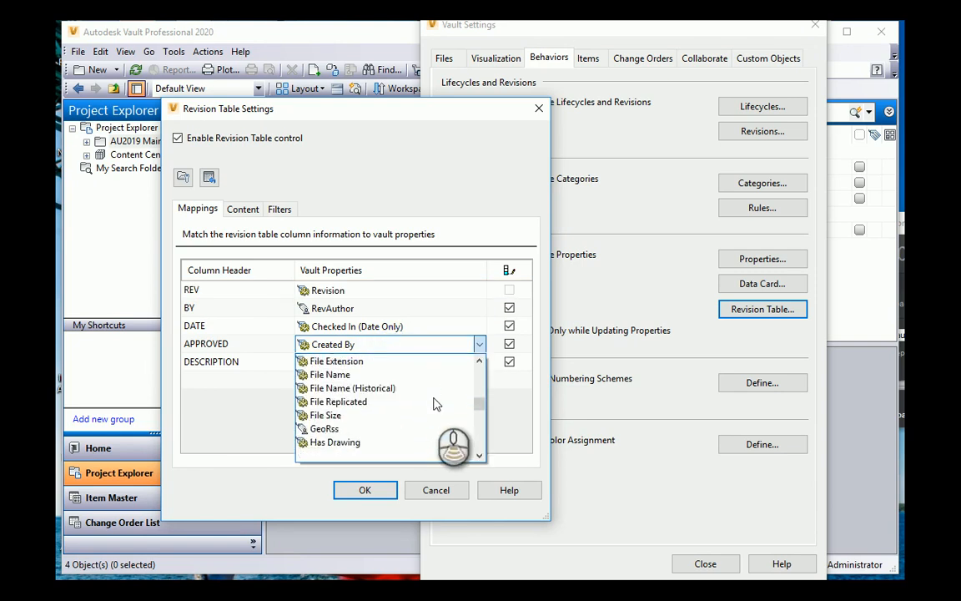
scroll(434, 404, "down", 5)
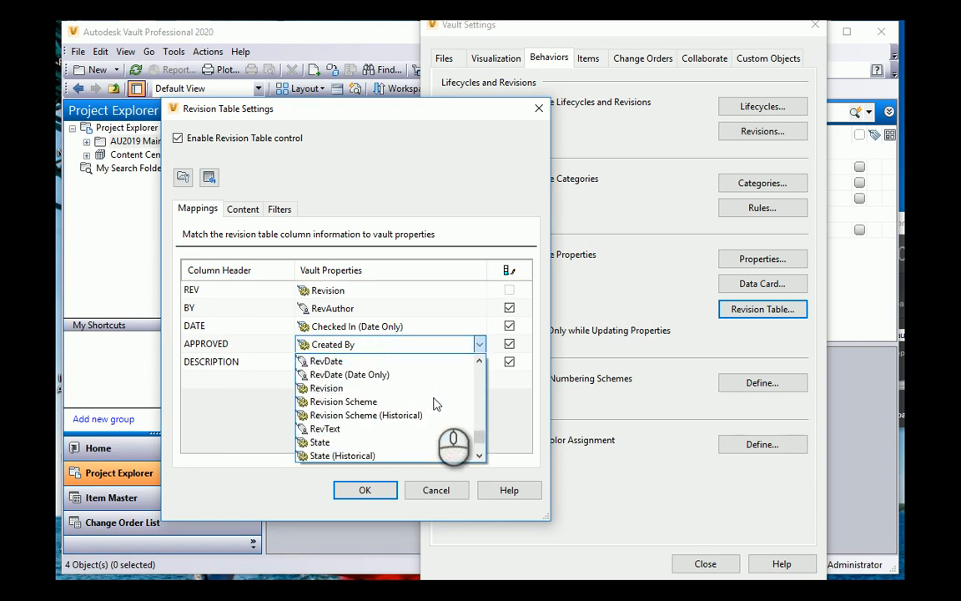
scroll(434, 403, "up", 3)
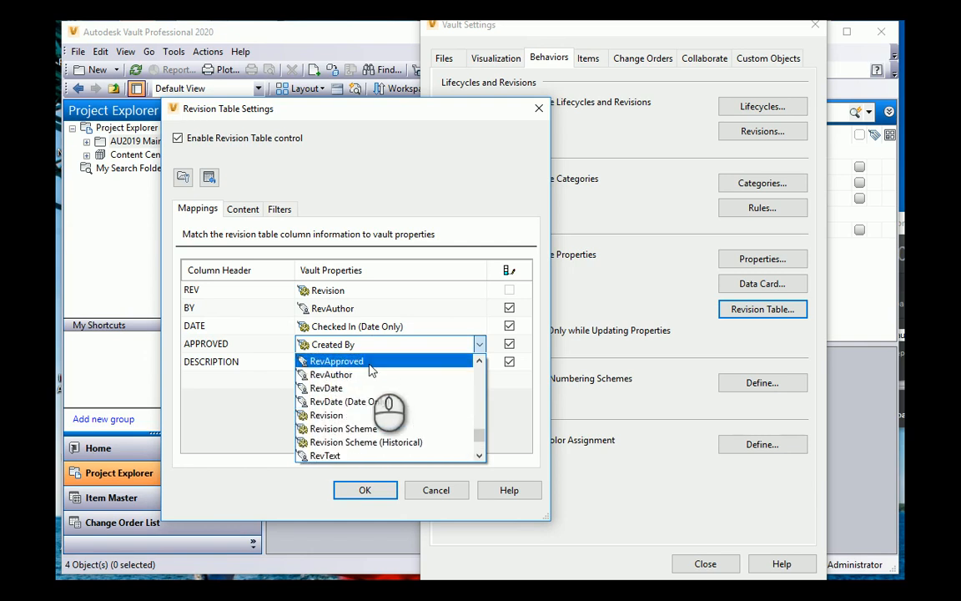
left_click(338, 360)
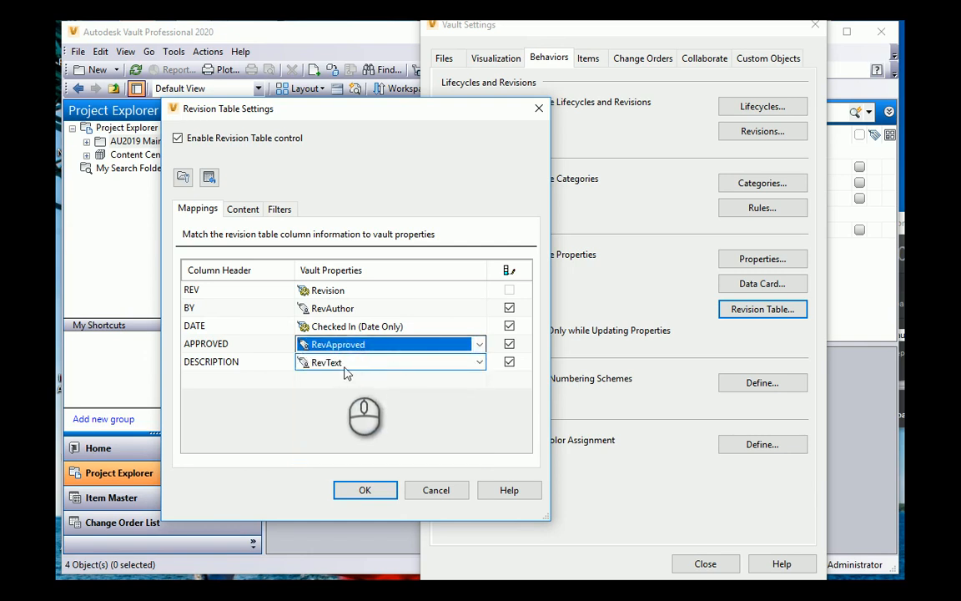
- Map the DATE column to the RevDate property, then accept the revision table settings and close the Vault settings
left_click(429, 326)
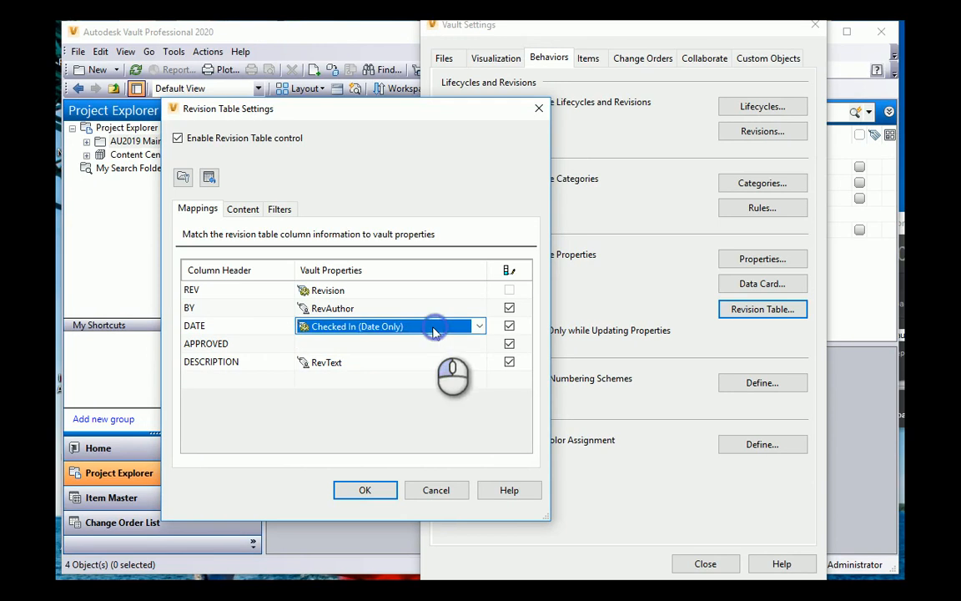
left_click(480, 326)
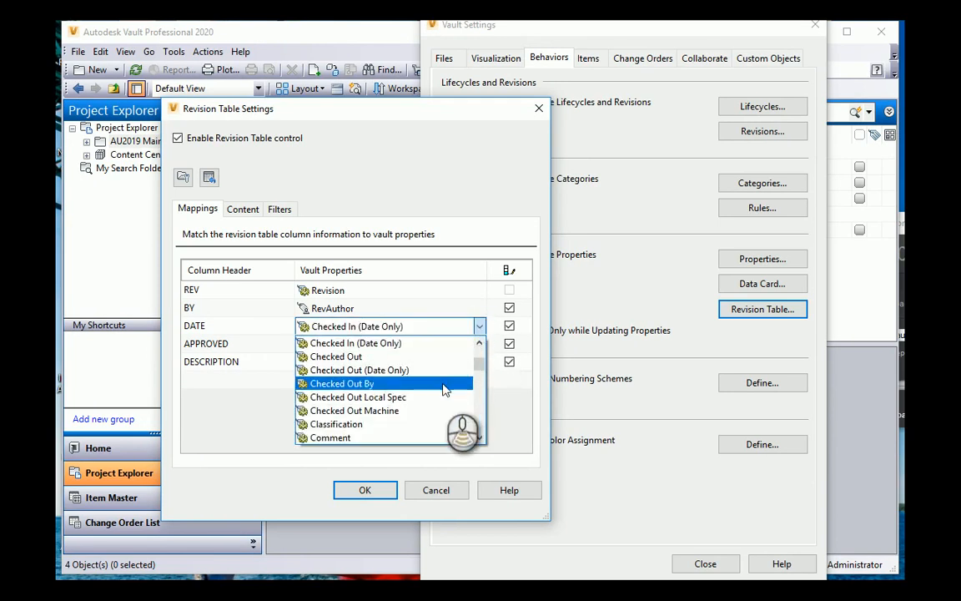
scroll(447, 388, "down", 5)
scroll(444, 390, "down", 3)
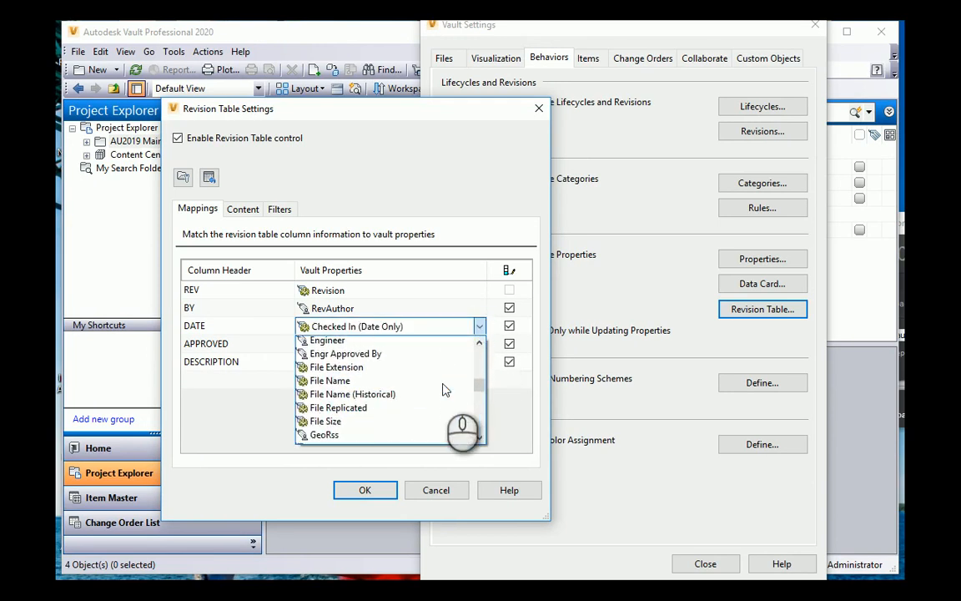
scroll(444, 390, "down", 6)
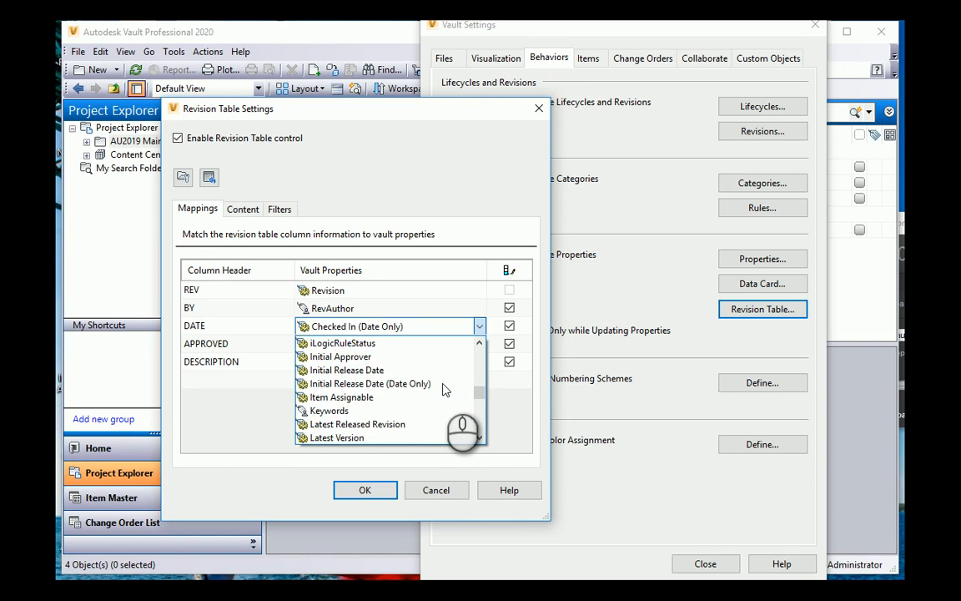
scroll(445, 390, "down", 5)
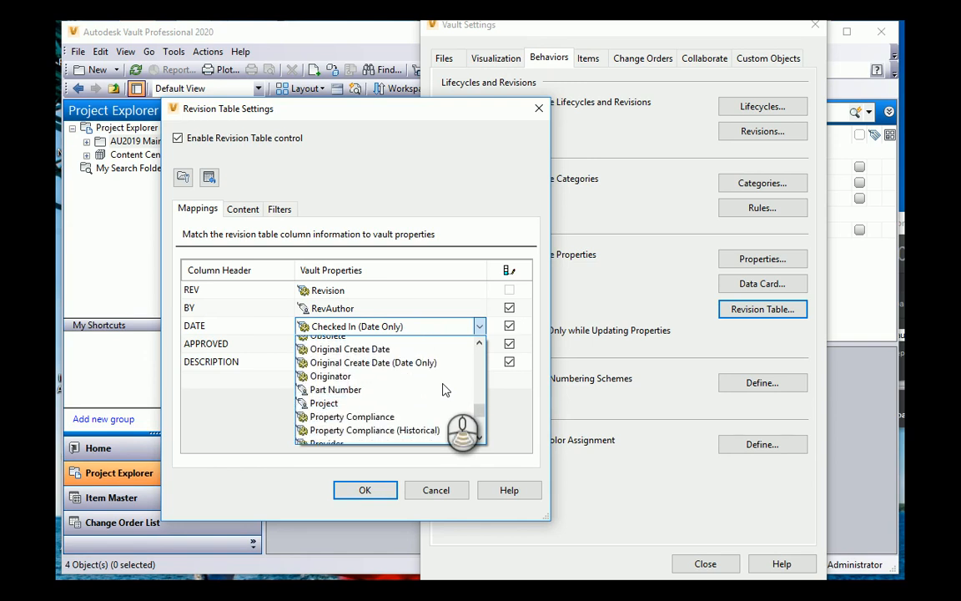
scroll(445, 390, "down", 1)
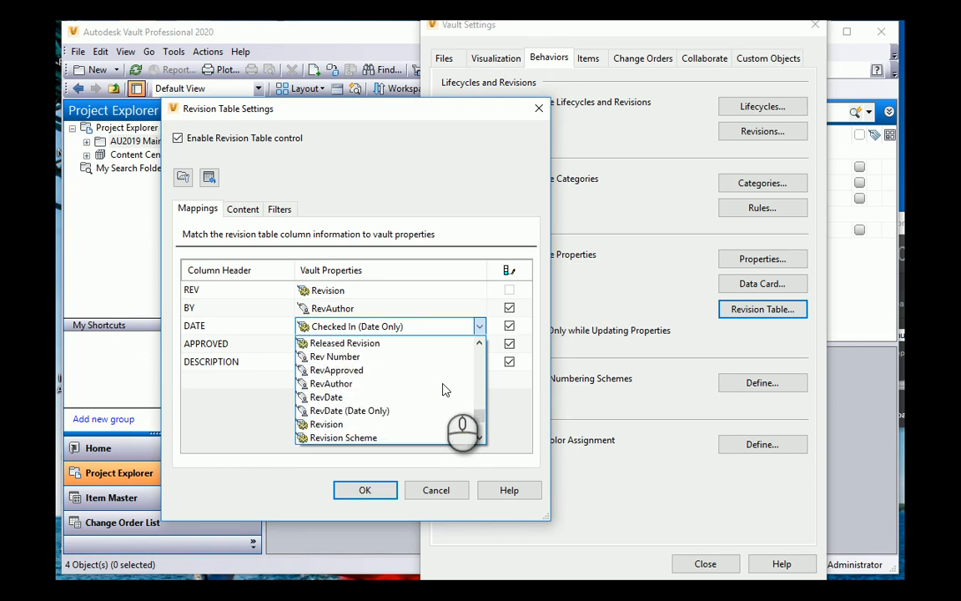
left_click(330, 399)
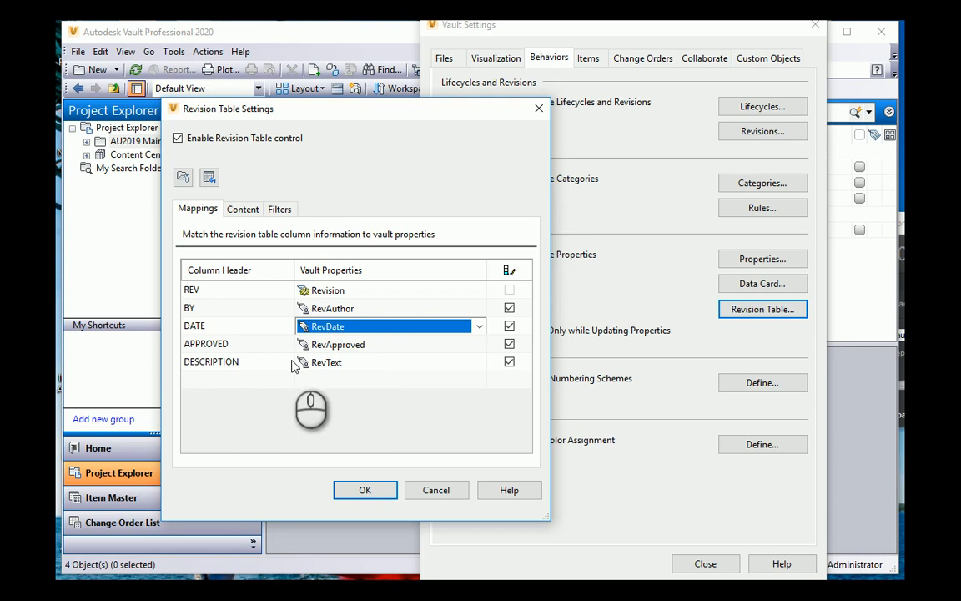
left_click(365, 490)
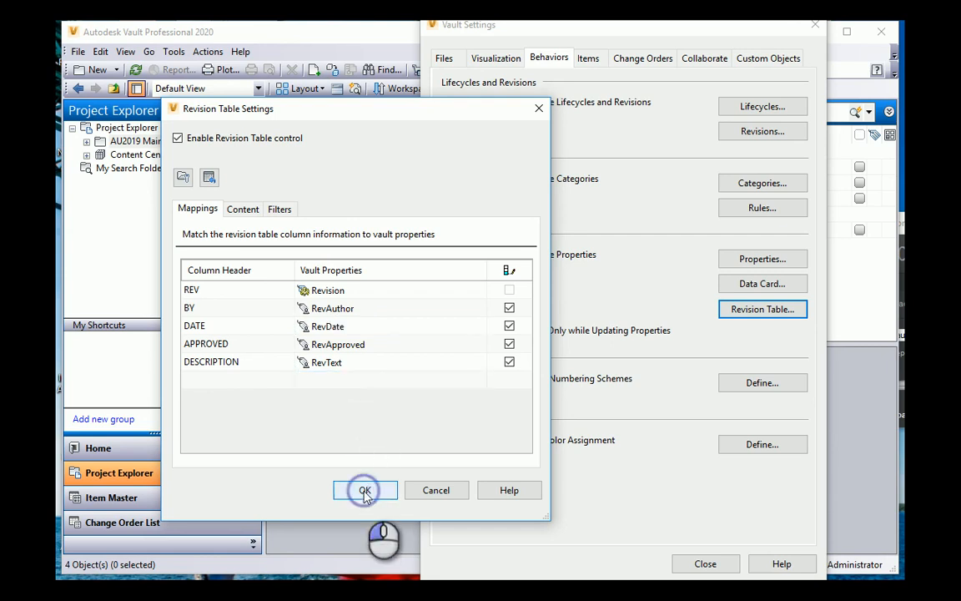
left_click(704, 564)
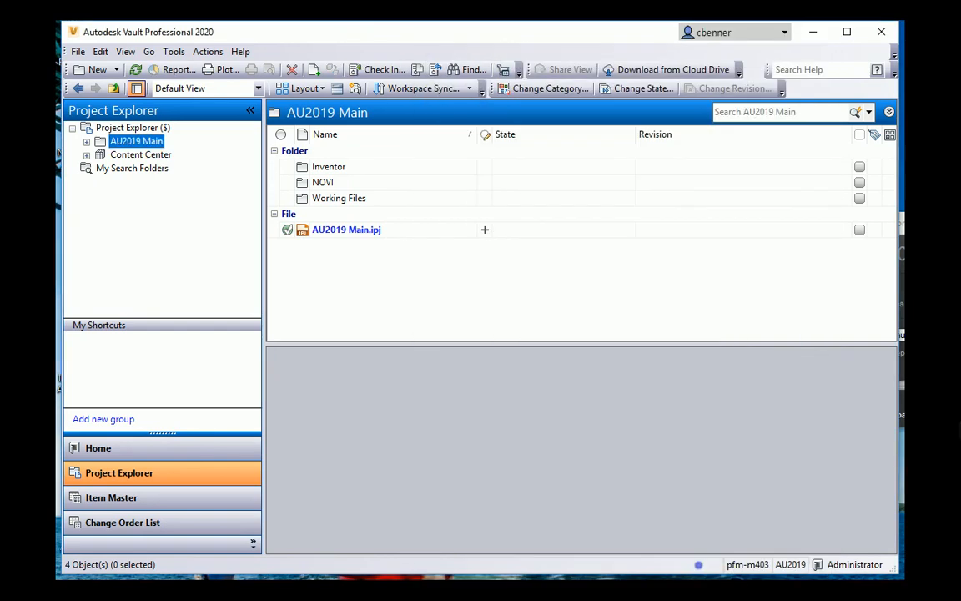